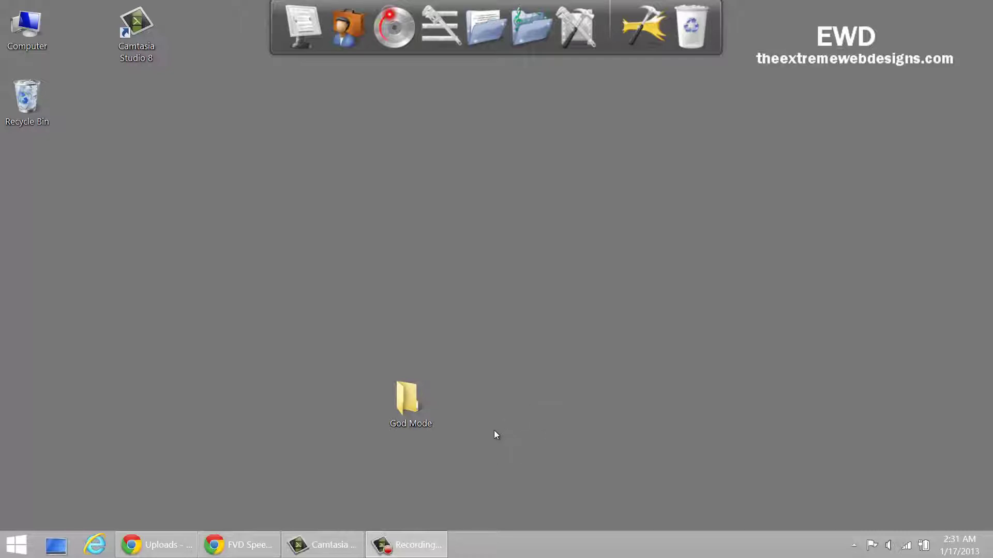
Append the pasted God Mode GUID to the desktop folder's name and confirm the rename.
left_click(421, 419)
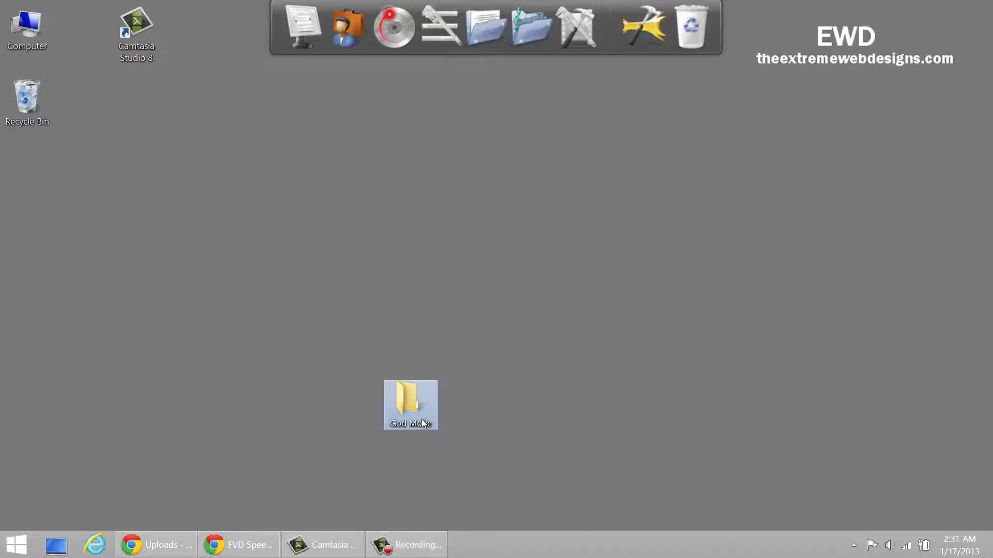
right_click(421, 420)
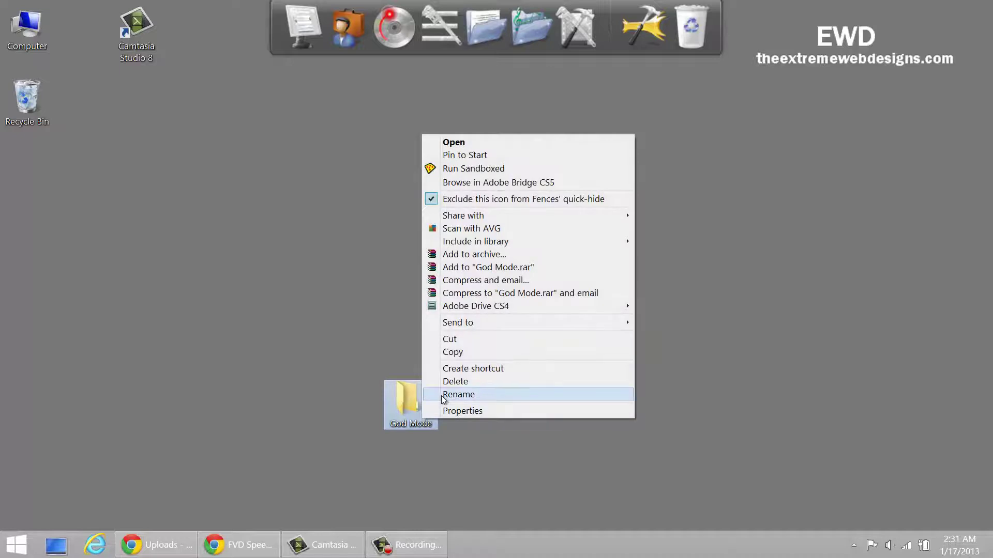
left_click(442, 396)
key("End")
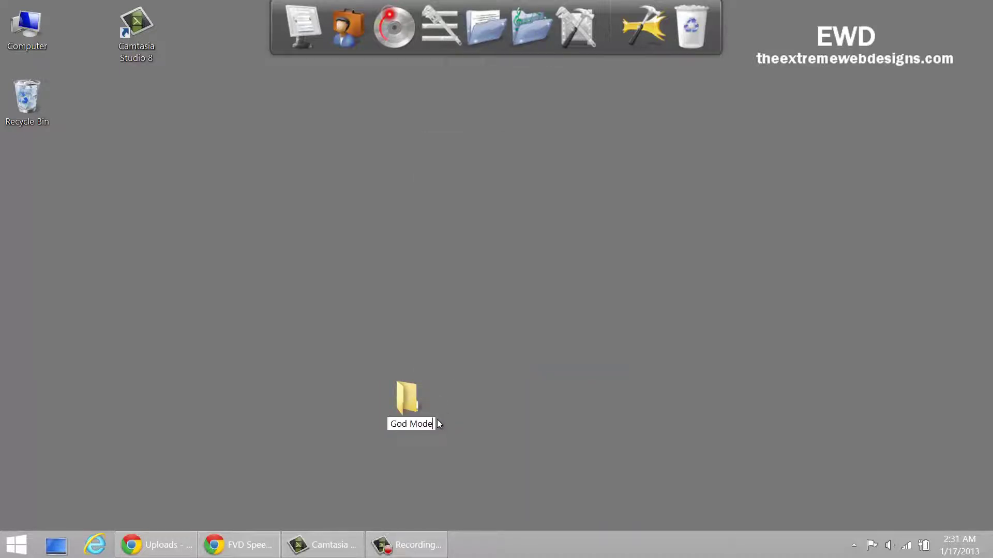
right_click(432, 424)
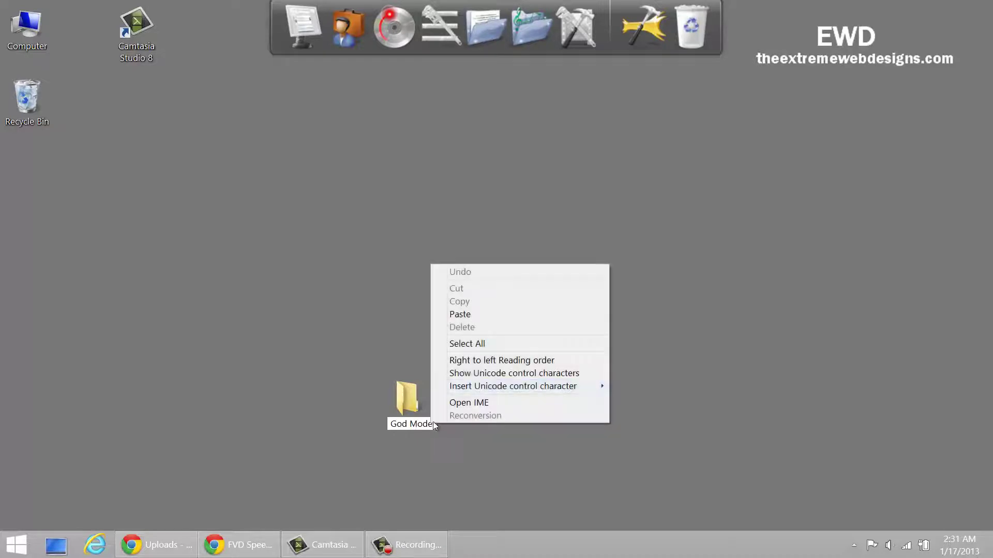
left_click(461, 315)
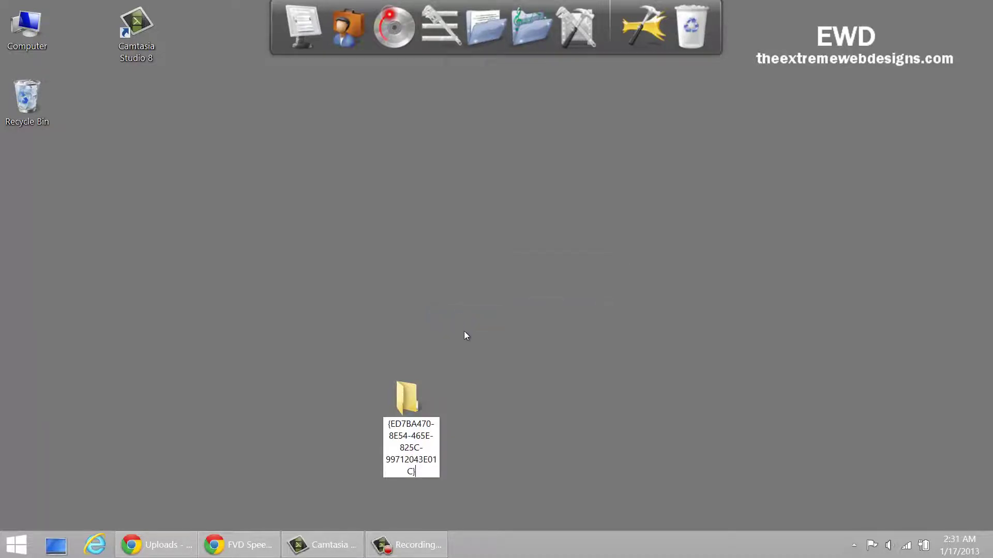
key("Return")
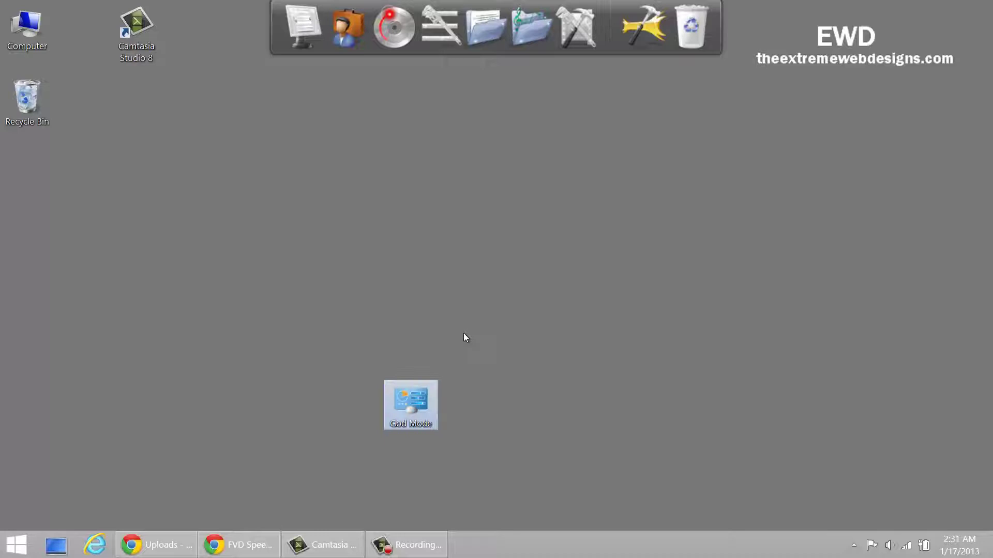
left_click(508, 347)
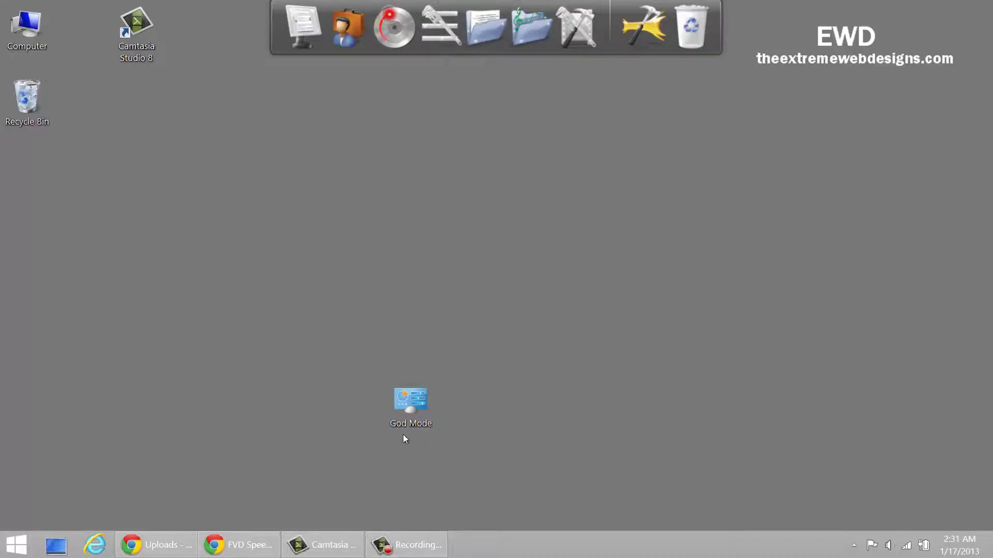
Open the God Mode folder and maximize its window to full screen.
double_click(405, 419)
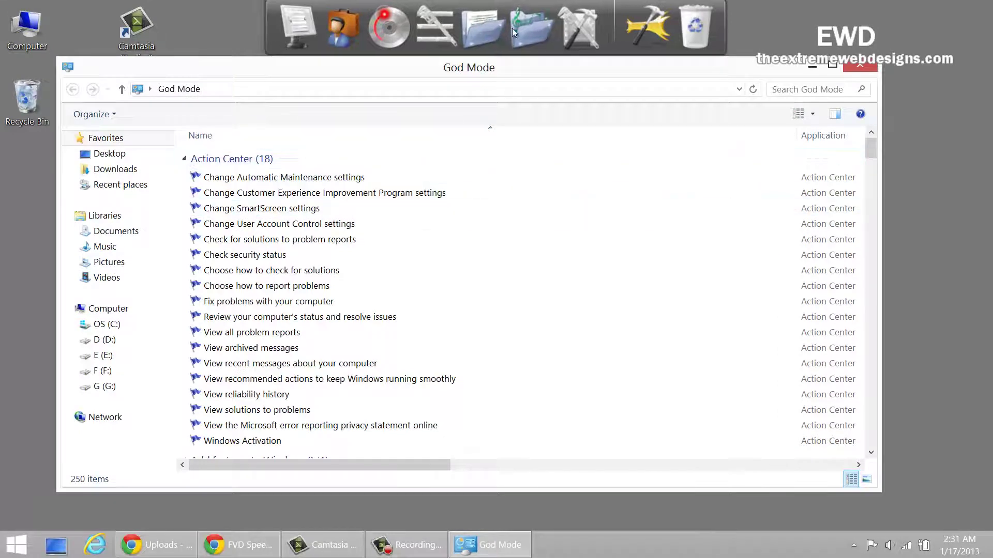
double_click(494, 74)
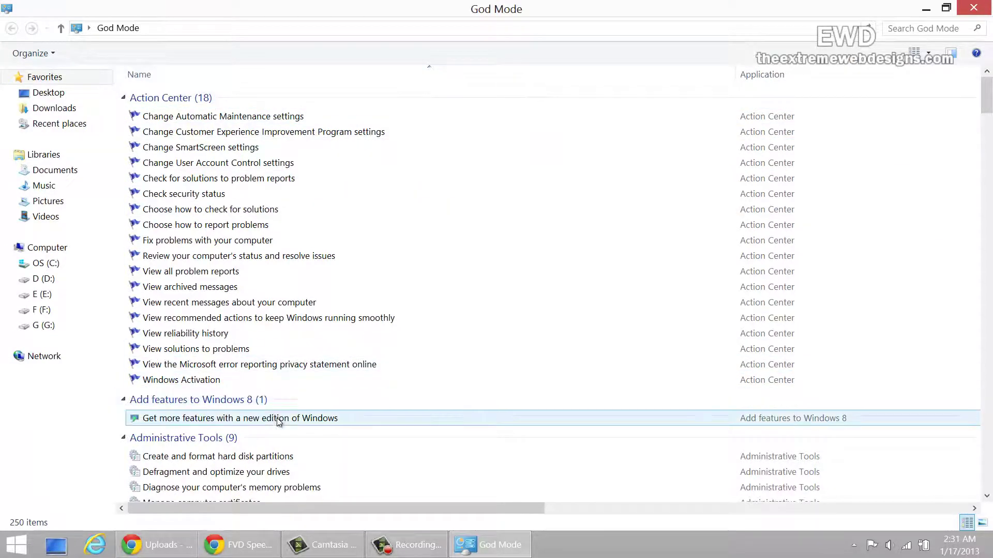
scroll(271, 439, "down", 3)
scroll(271, 440, "down", 2)
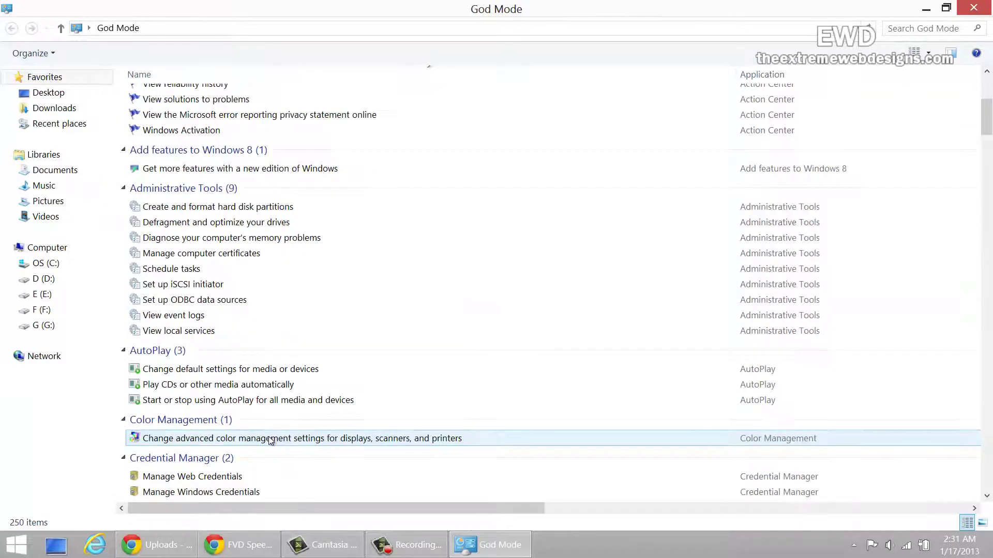
scroll(512, 186, "down", 5)
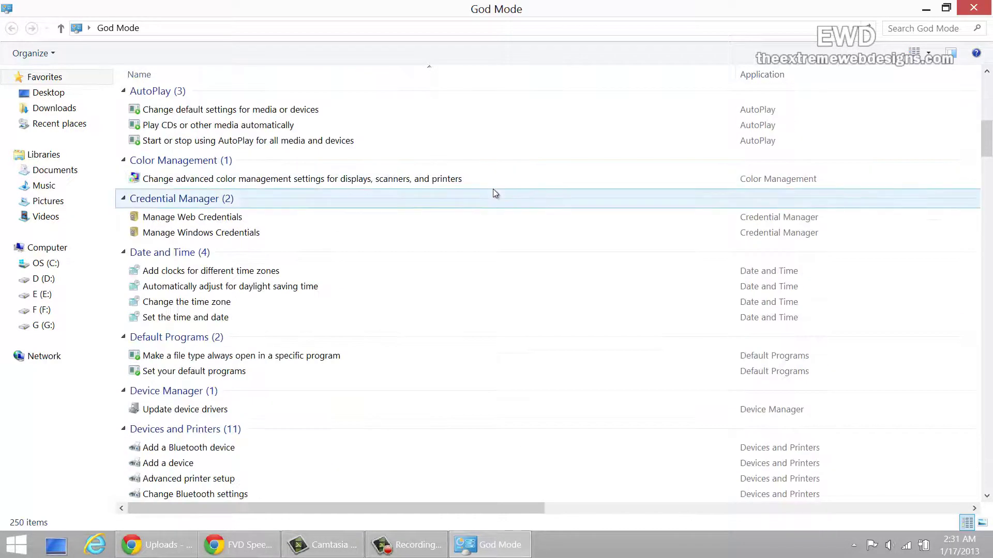
scroll(450, 249, "down", 6)
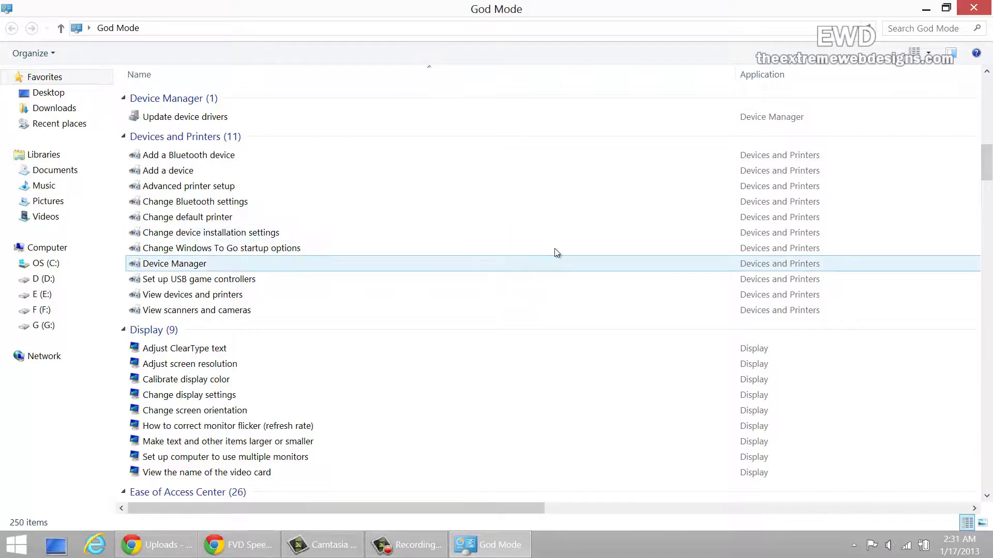
scroll(555, 253, "up", 5)
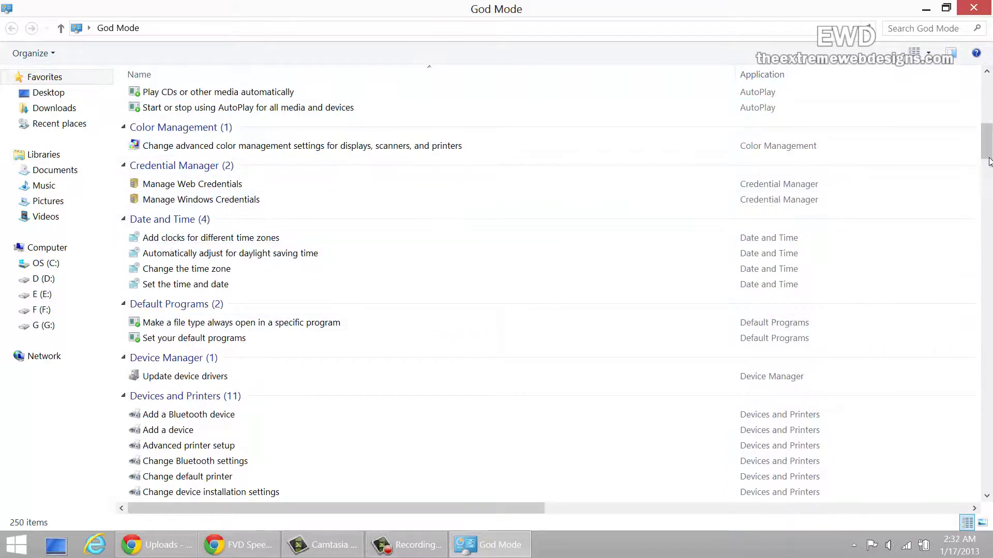
left_click_drag(989, 161, 989, 204)
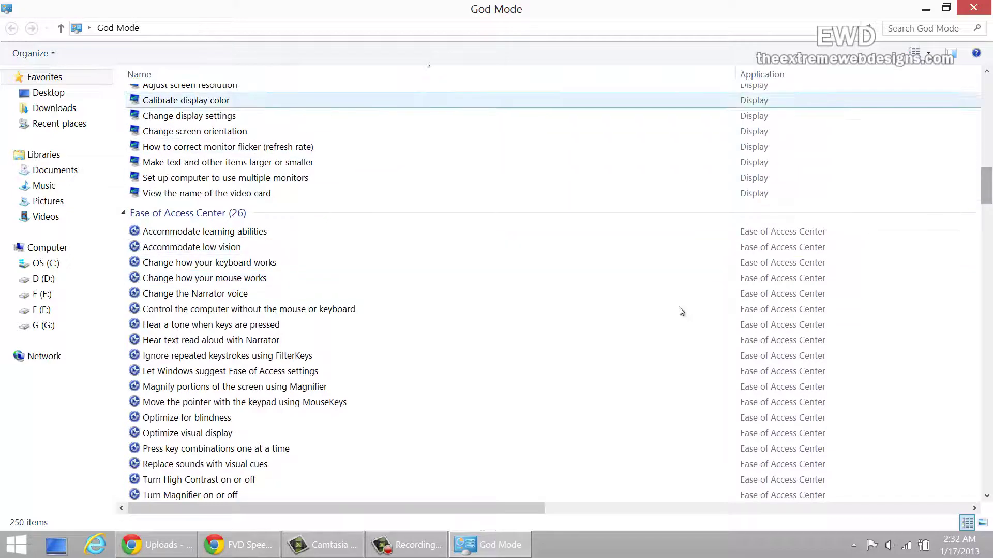
scroll(727, 326, "up", 7)
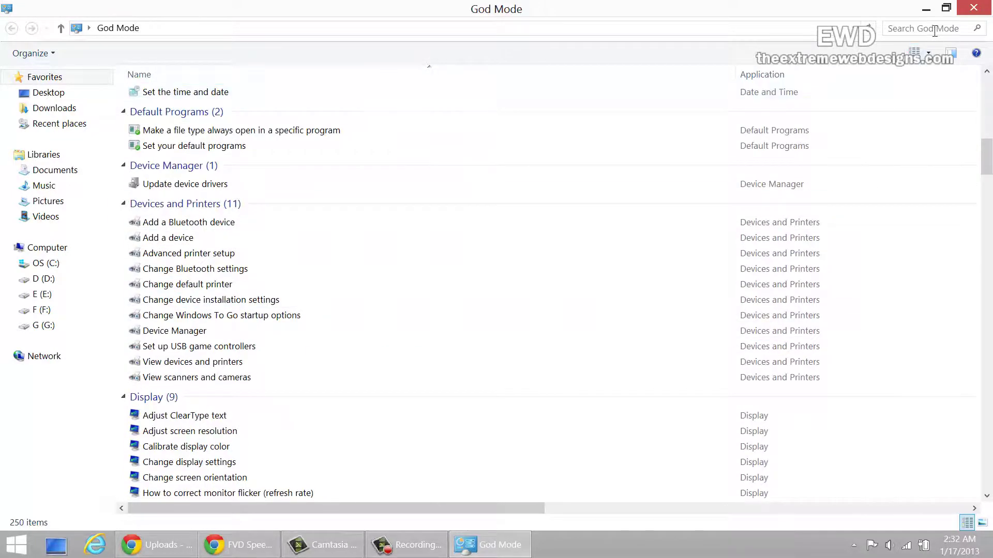
Search God Mode for 'user account', then clear the search text for a new query.
left_click(935, 29)
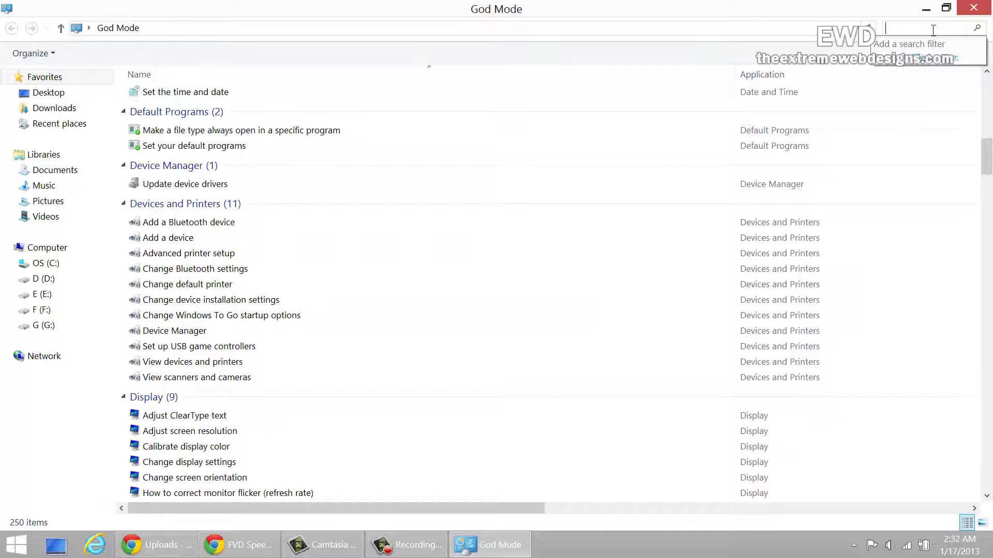
type("u")
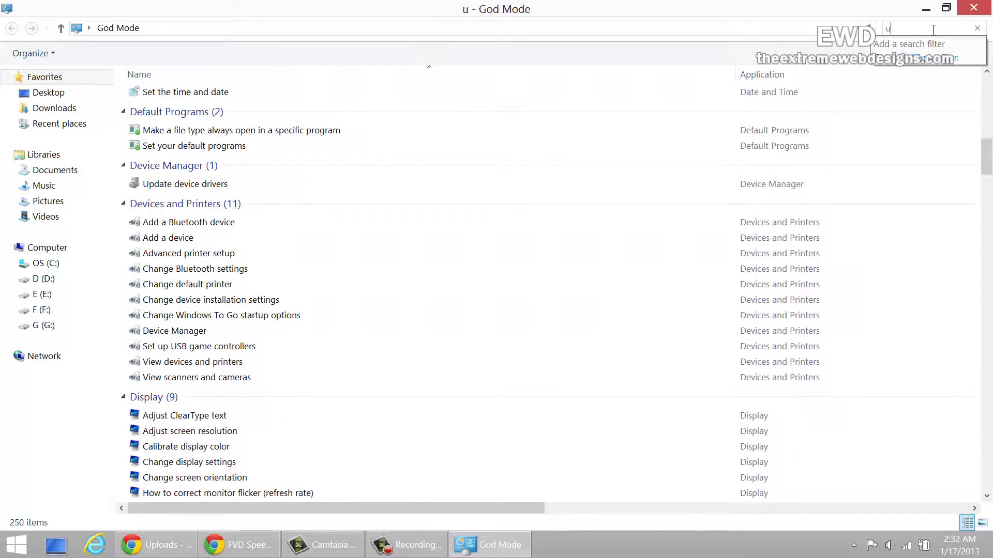
type("ser account")
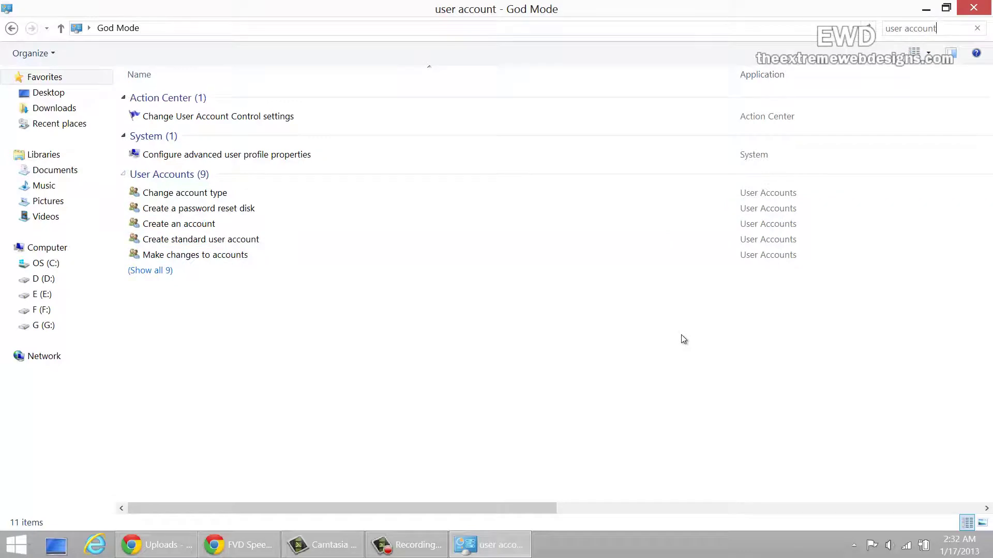
key("ctrl+e")
type("res")
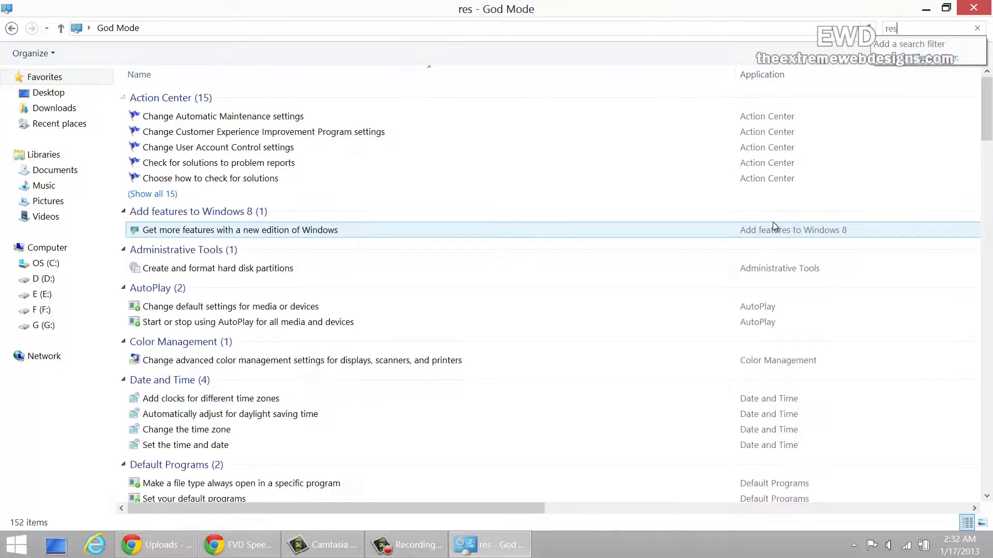
type("tore point")
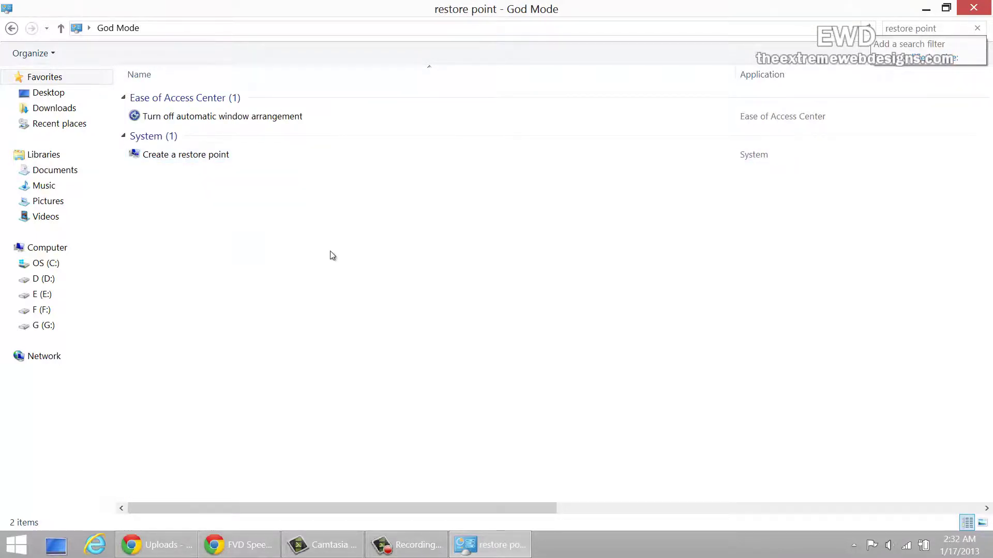
key("Escape")
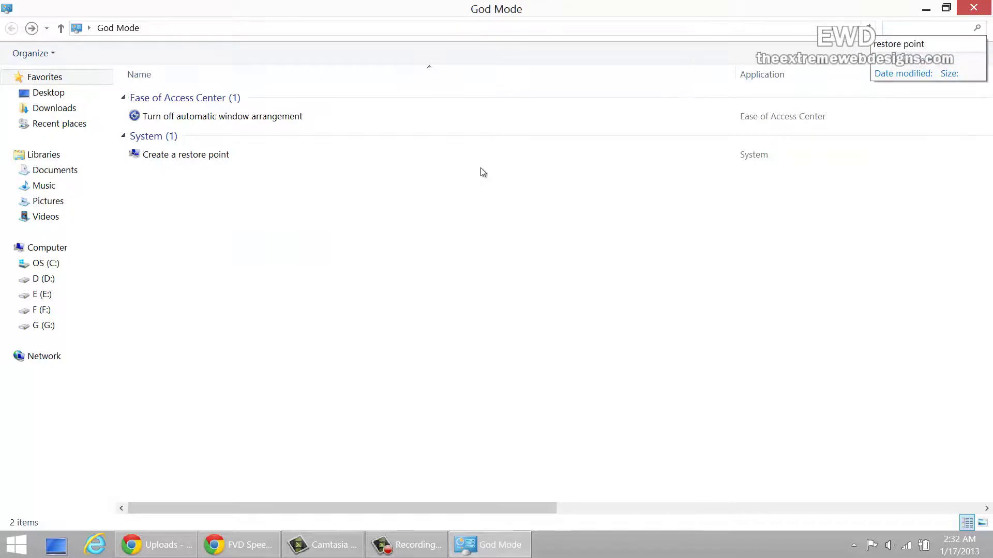
left_click(689, 7)
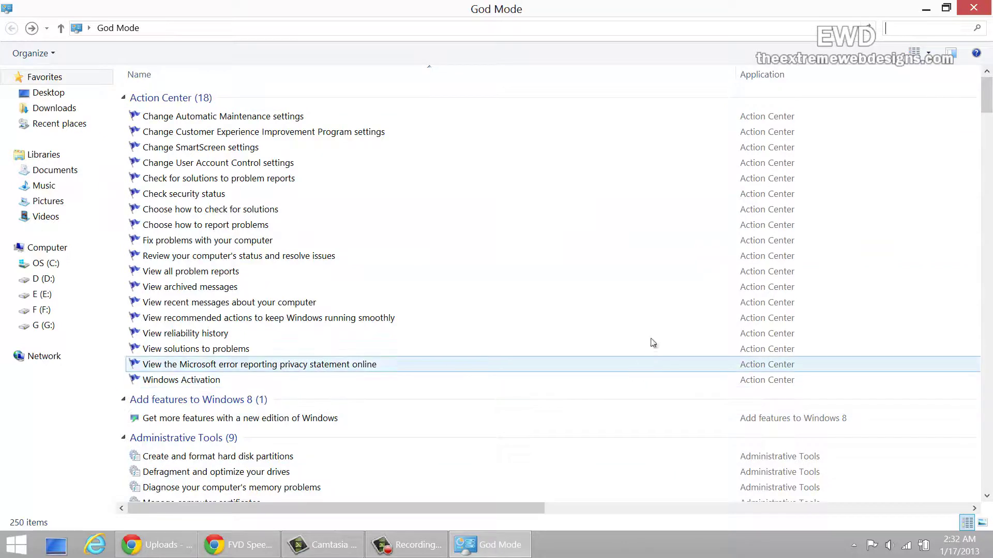
left_click_drag(988, 115, 972, 220)
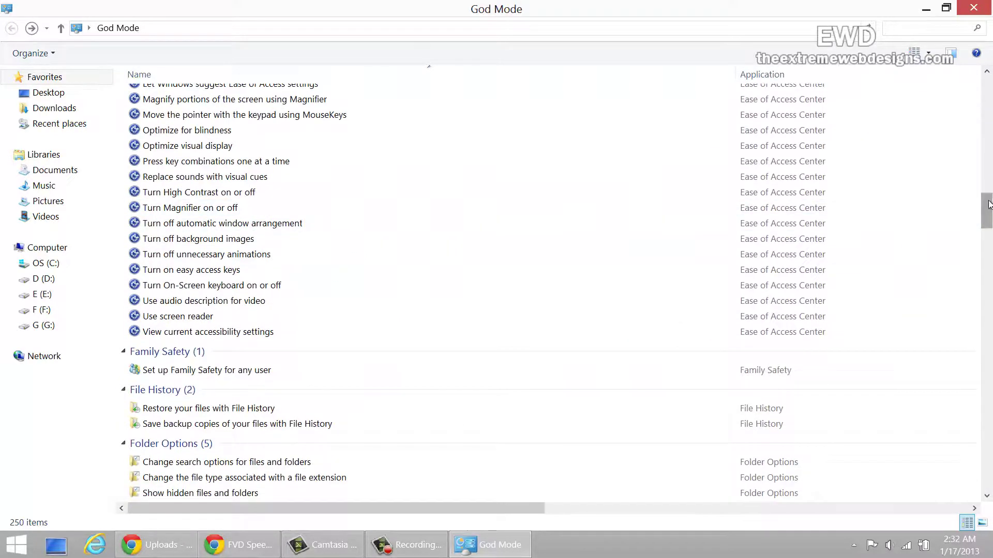
scroll(972, 219, "down", 2)
scroll(971, 219, "down", 12)
scroll(838, 193, "down", 10)
scroll(802, 330, "down", 10)
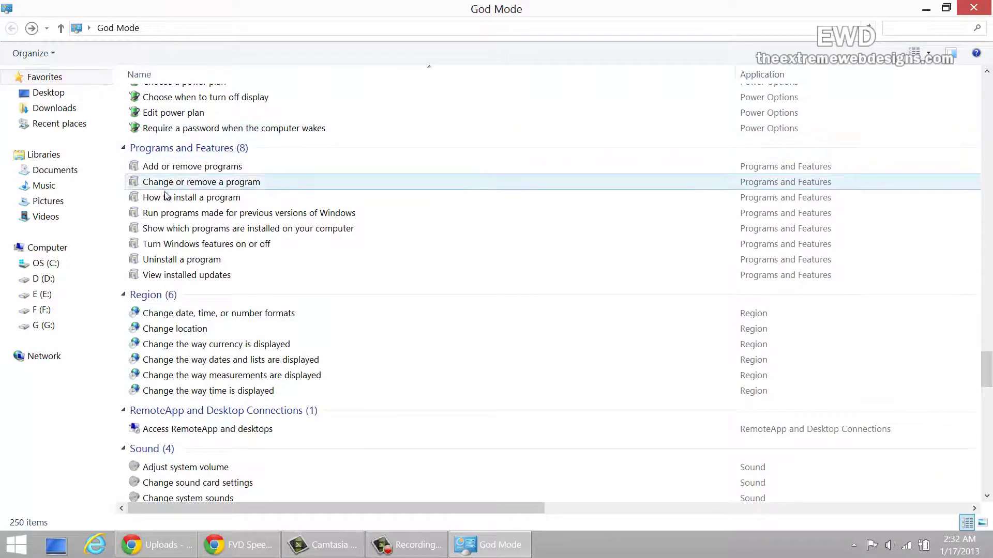
left_click(205, 329)
scroll(213, 353, "down", 1)
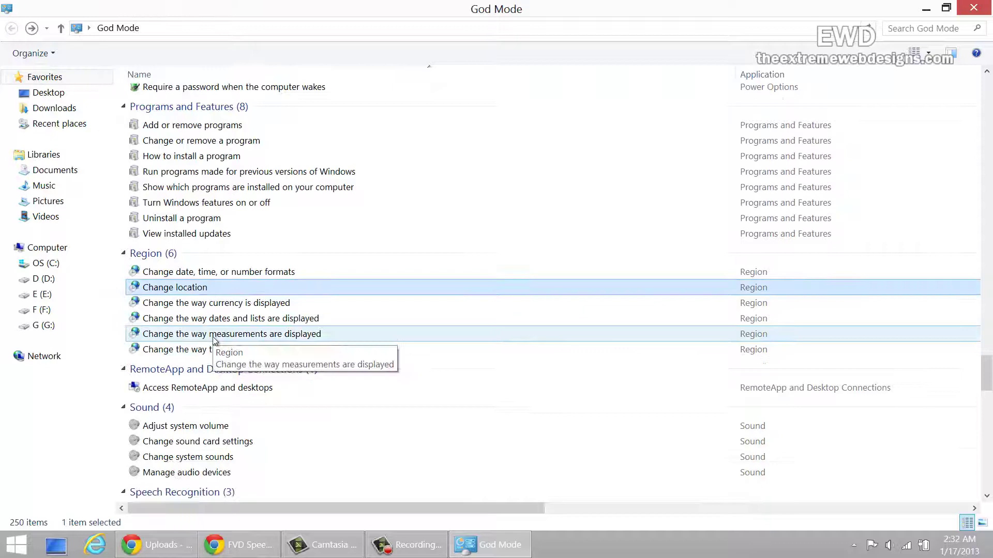
scroll(222, 359, "down", 2)
scroll(230, 372, "down", 1)
scroll(233, 357, "down", 3)
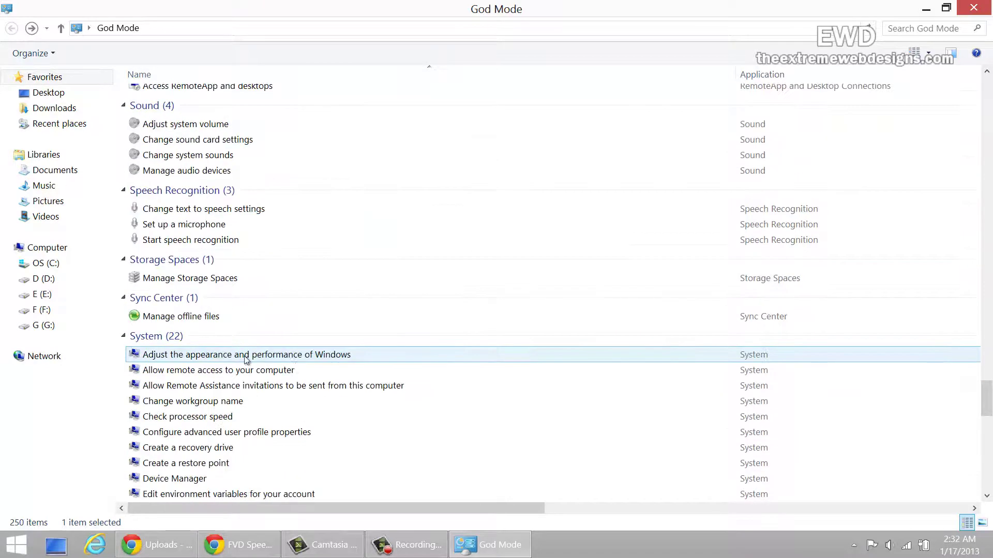
left_click(302, 416)
scroll(299, 422, "down", 2)
scroll(295, 419, "down", 1)
scroll(256, 396, "down", 1)
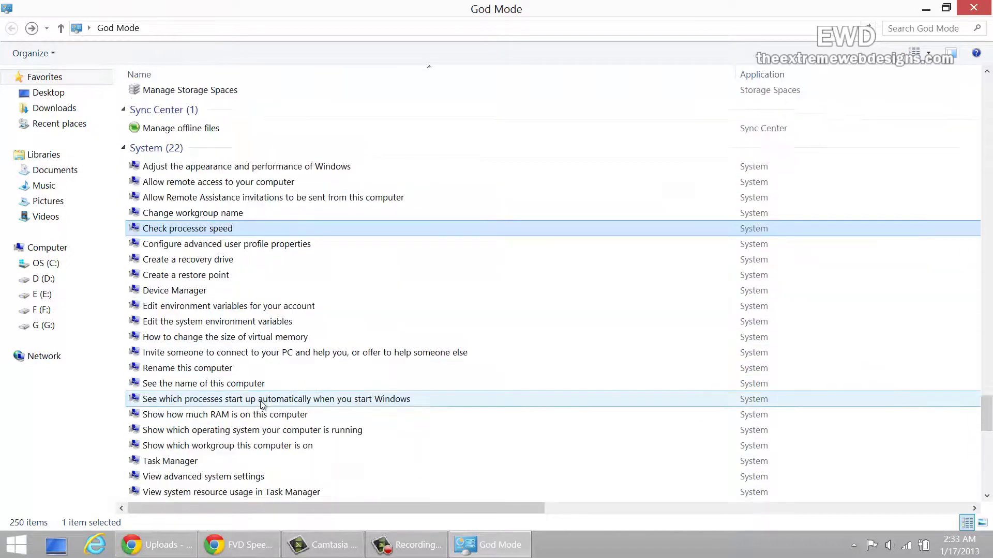
scroll(237, 388, "down", 2)
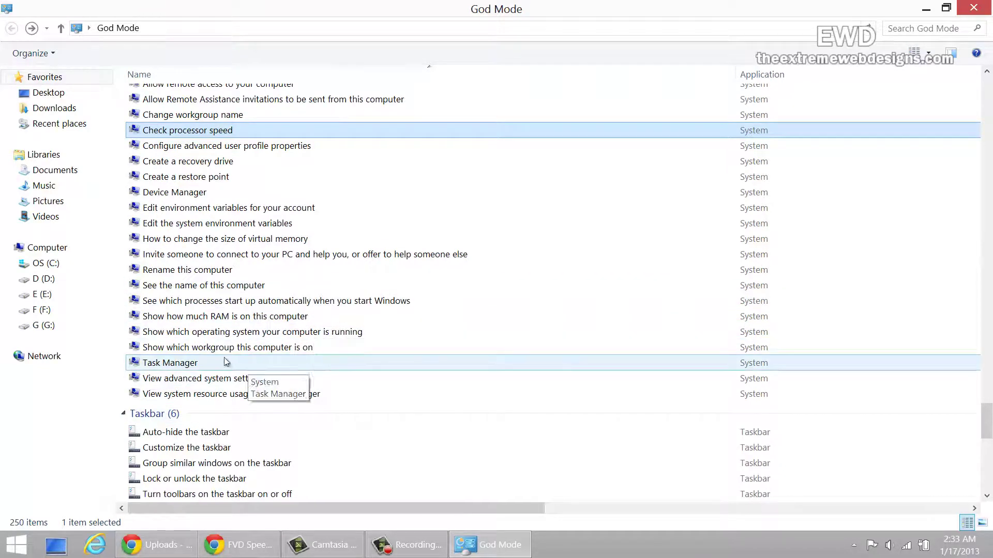
double_click(217, 370)
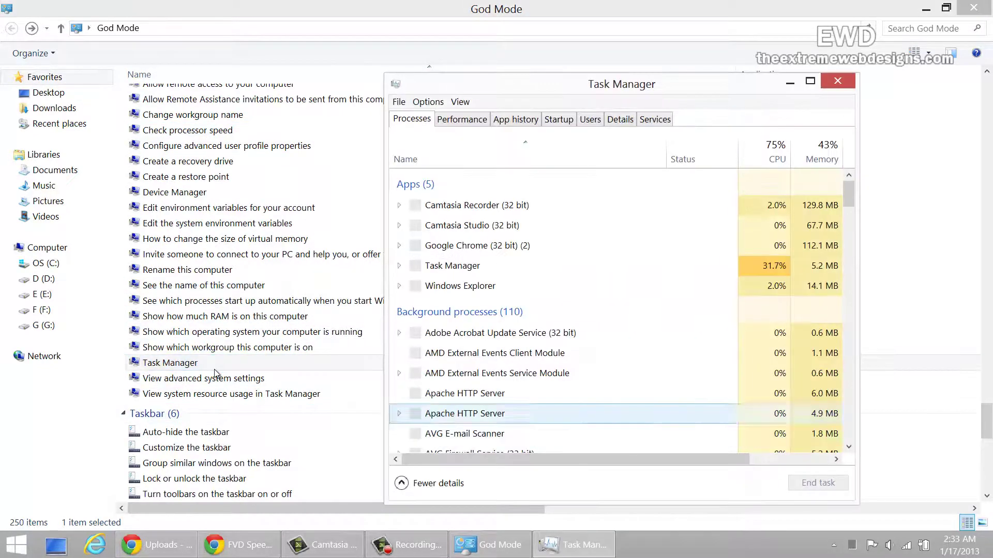
key("alt+F4")
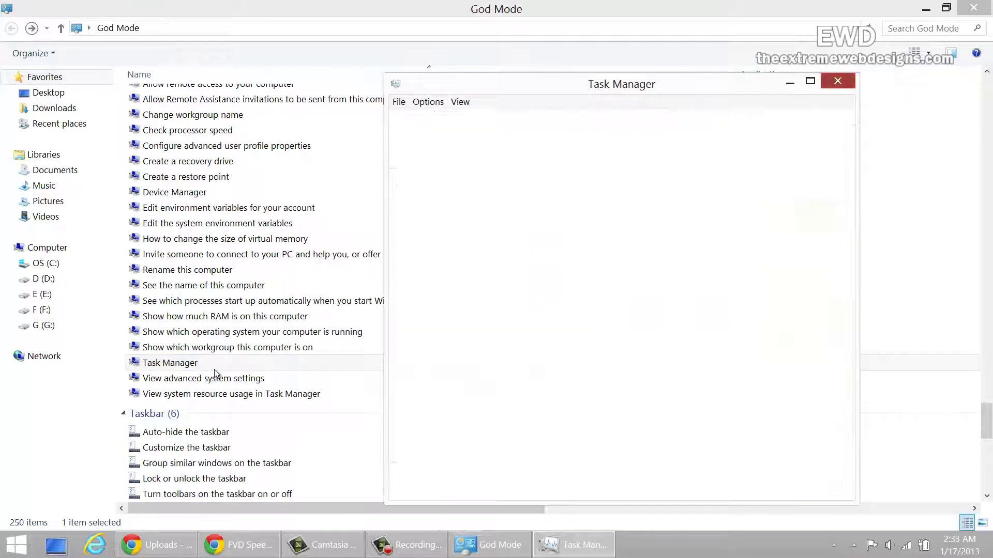
scroll(243, 345, "down", 4)
scroll(244, 345, "down", 4)
scroll(261, 364, "down", 4)
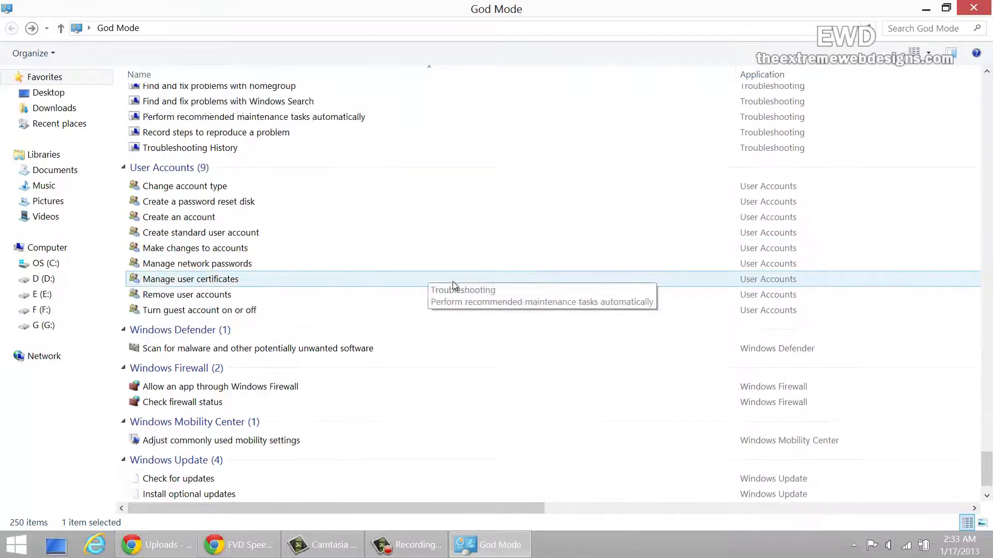